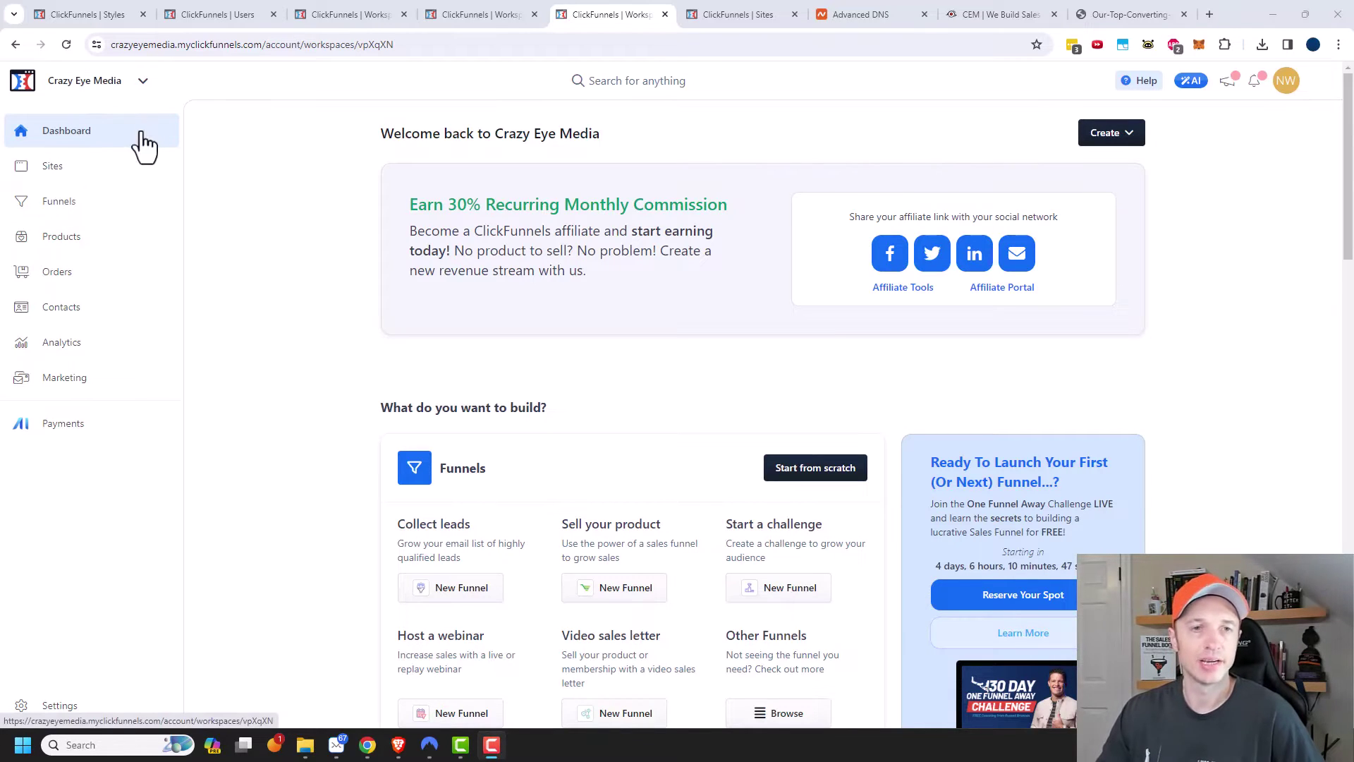
- Open the Sites overview showing the Hero Theme, last edited 11 Jan. 2024, with no draft themes
scroll(601, 288, "down", 1)
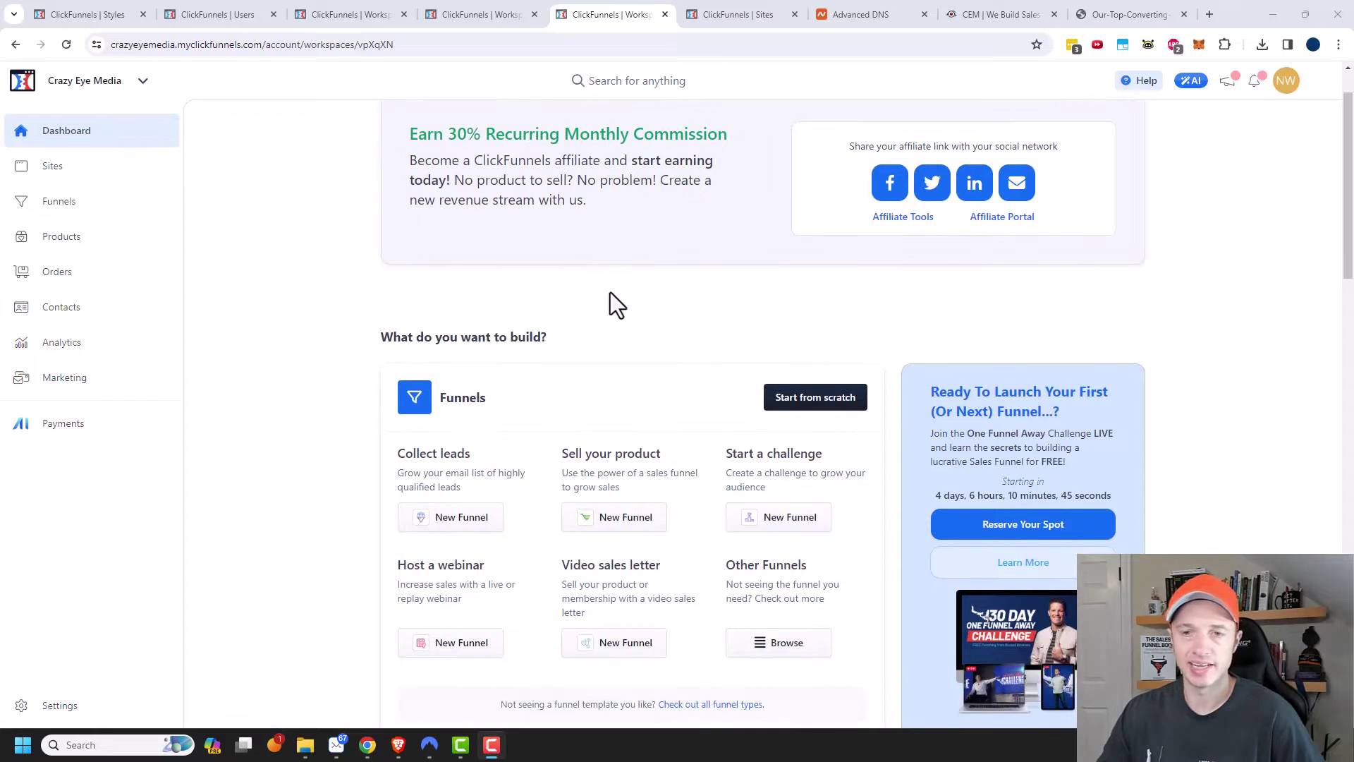
scroll(611, 296, "up", 1)
scroll(1116, 218, "down", 1)
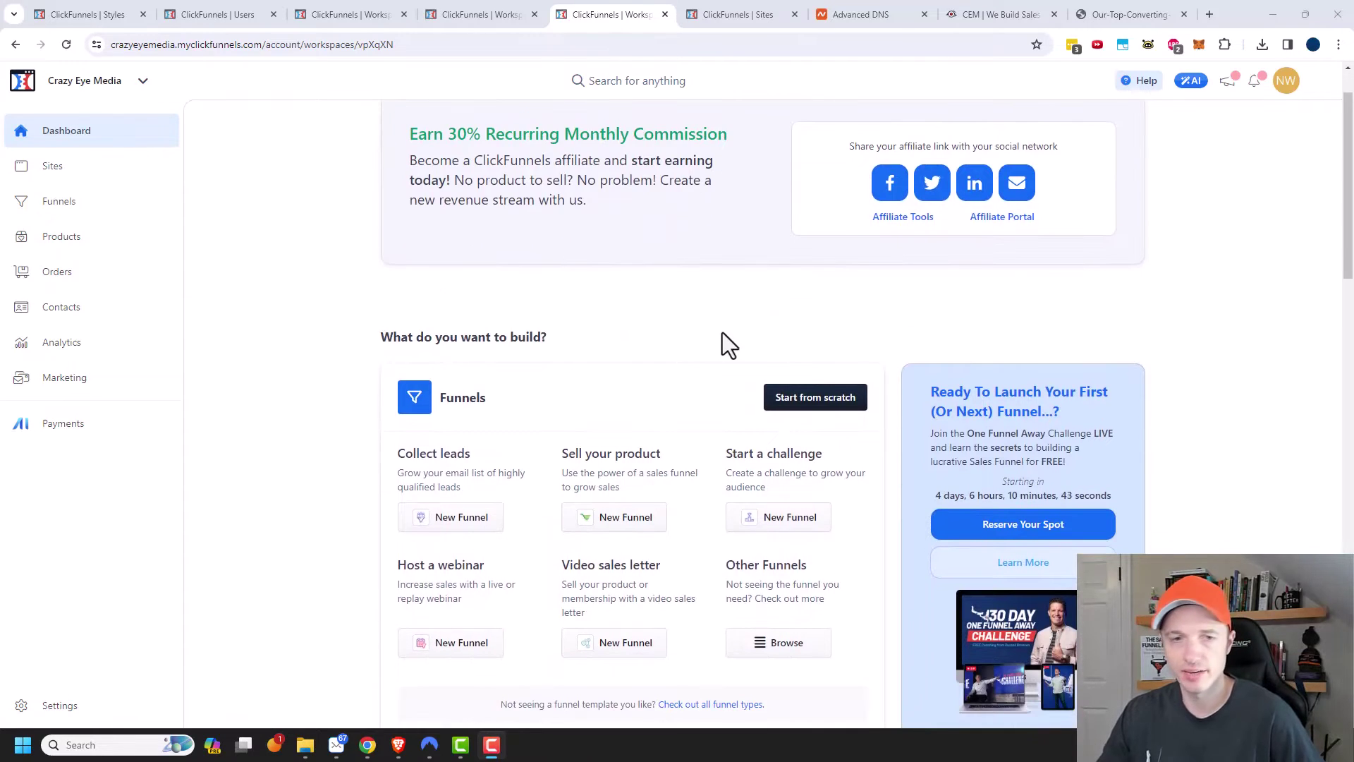
scroll(723, 337, "down", 2)
scroll(522, 344, "down", 4)
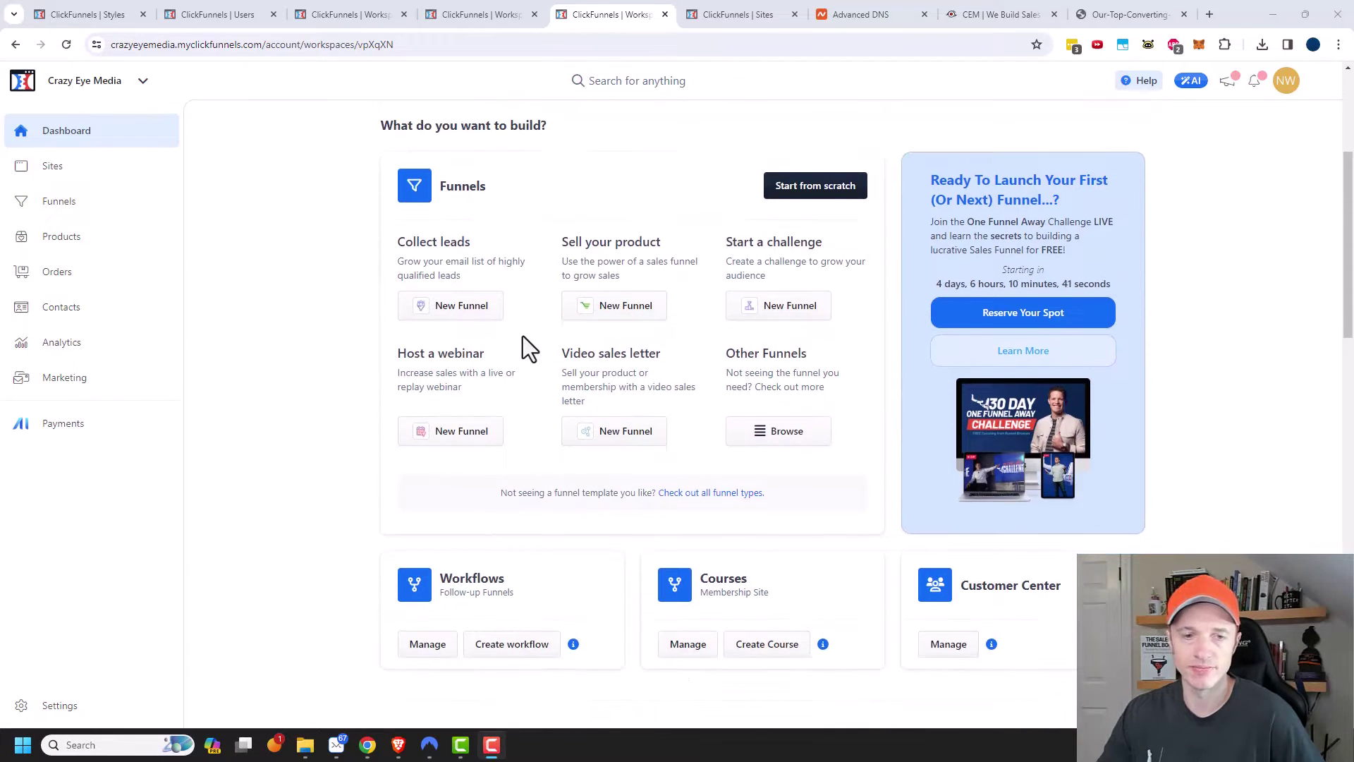
scroll(992, 381, "down", 5)
scroll(532, 430, "down", 4)
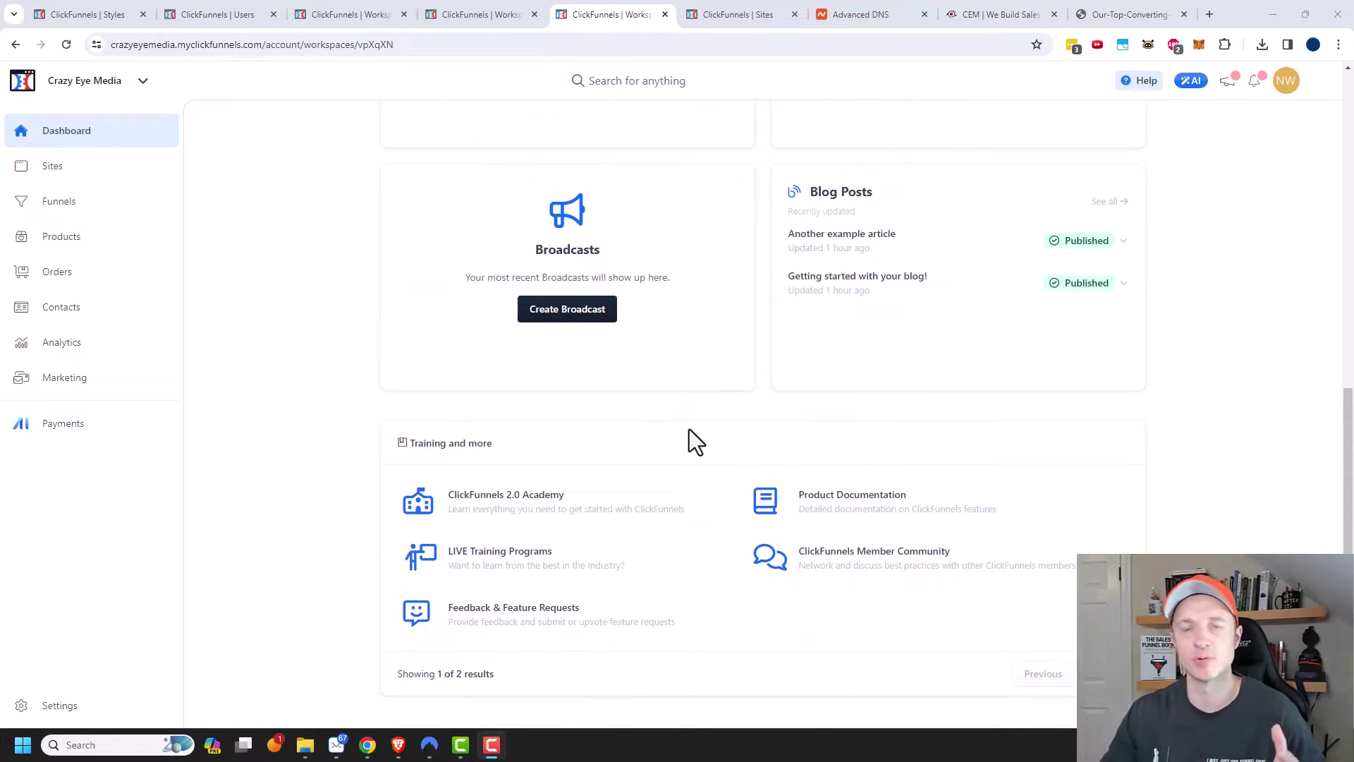
scroll(688, 428, "up", 6)
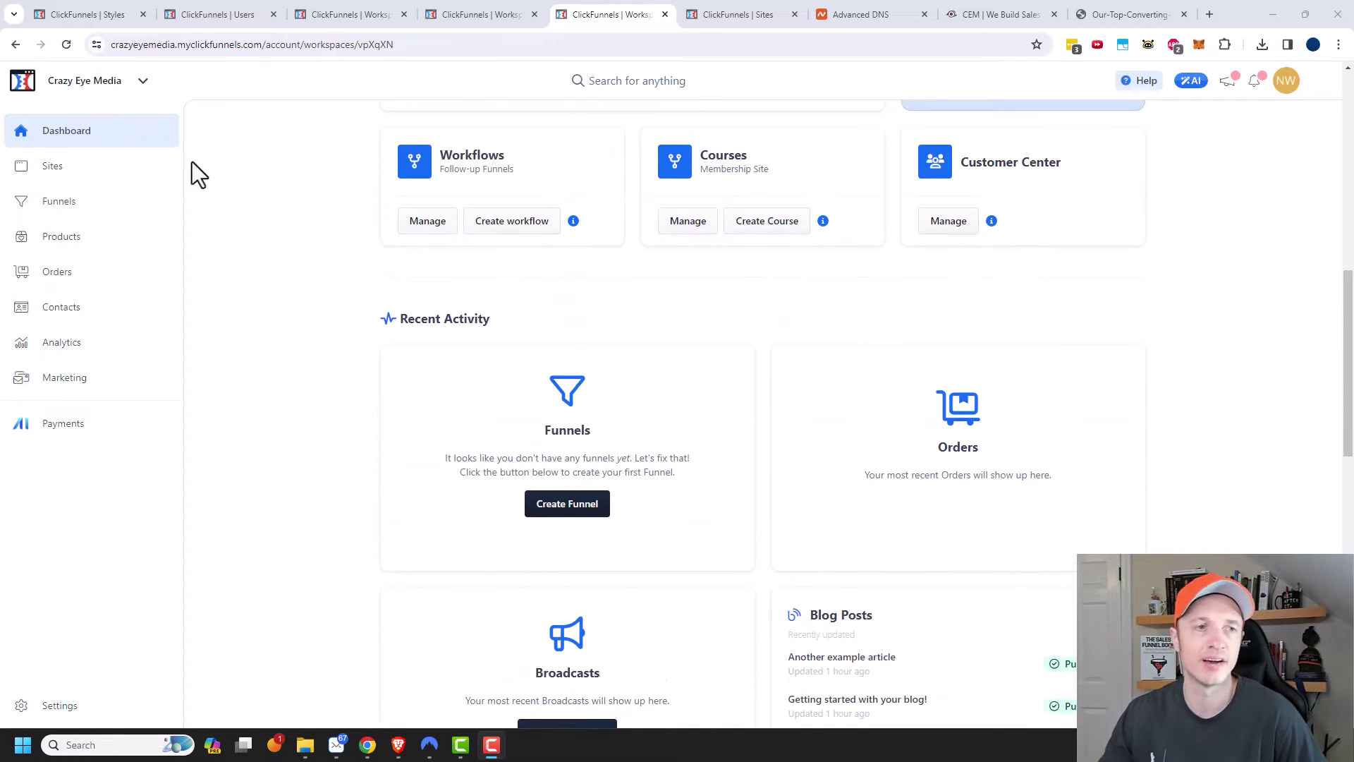
left_click(61, 166)
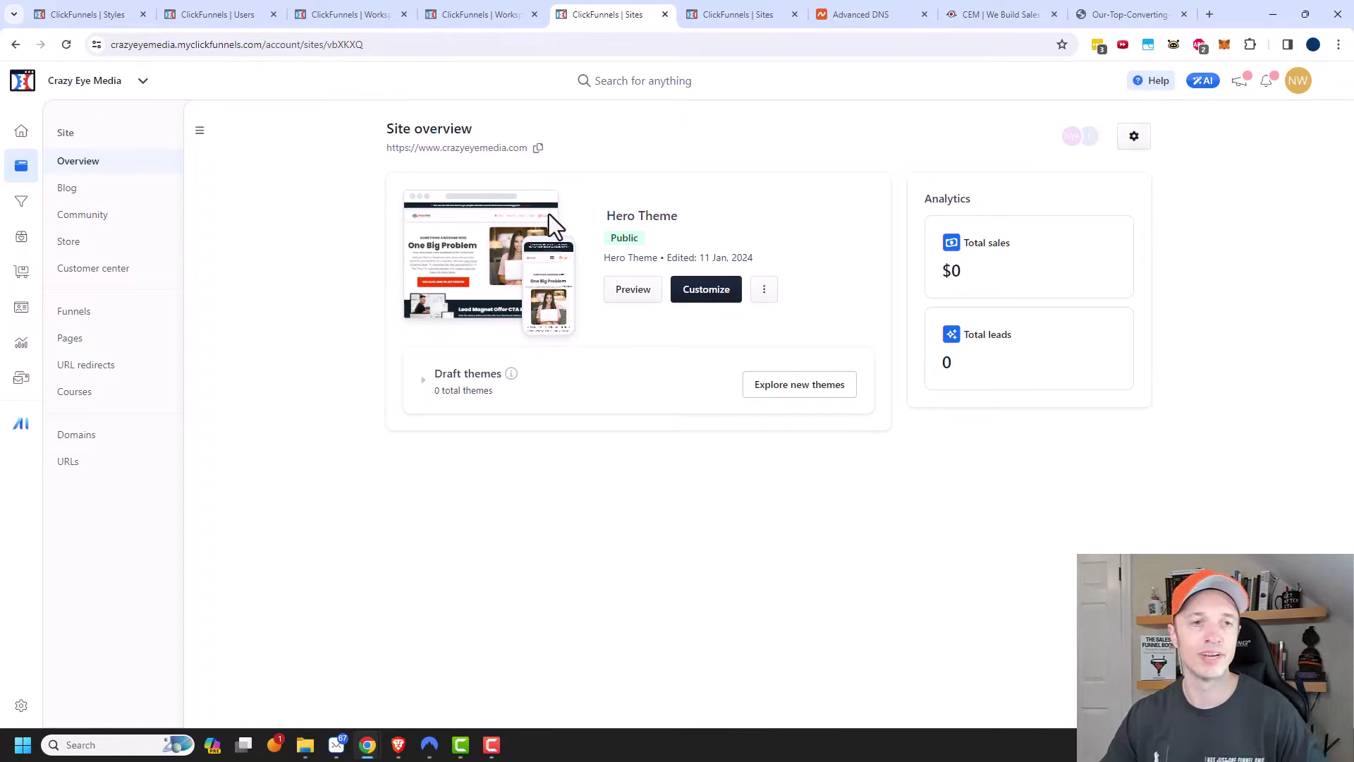
- View the Primary Blog's two published posts, then the My Community page with its Getting Started group
left_click(116, 197)
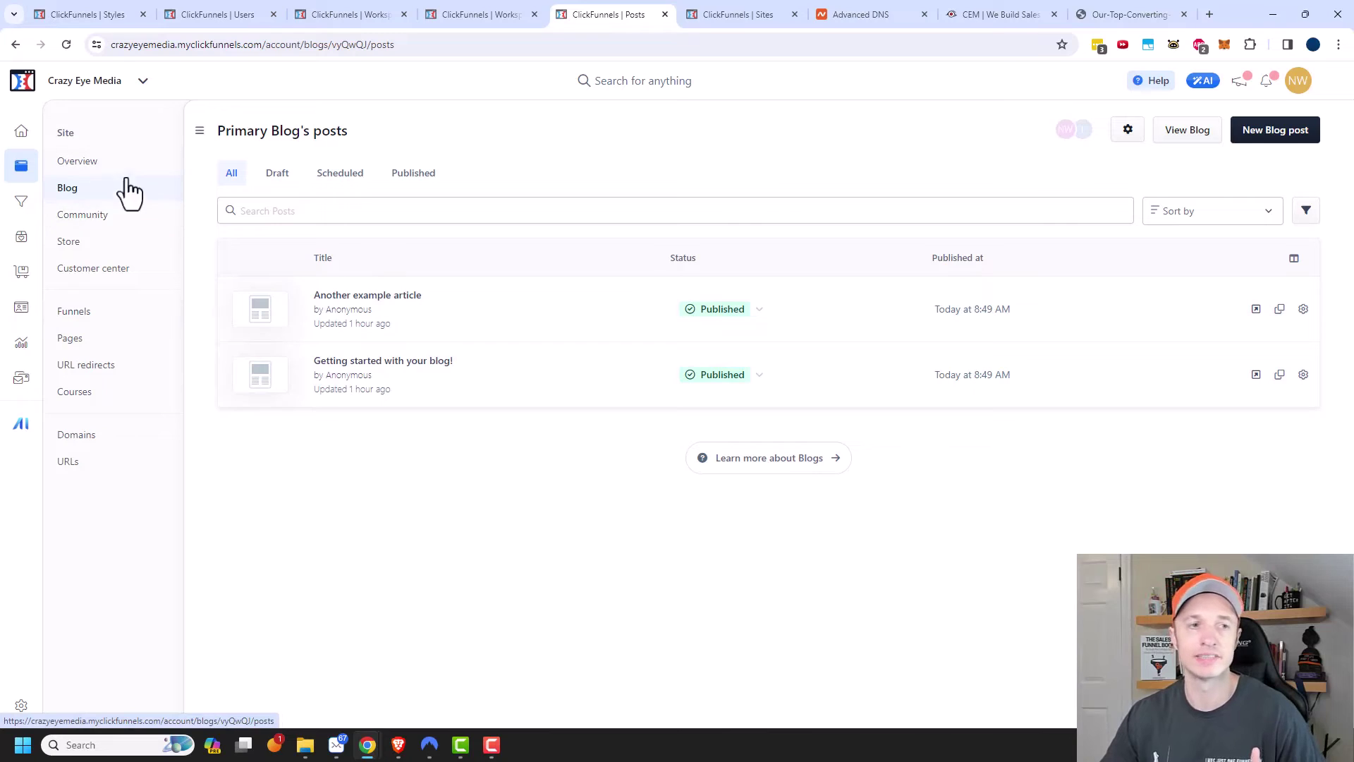
left_click(128, 221)
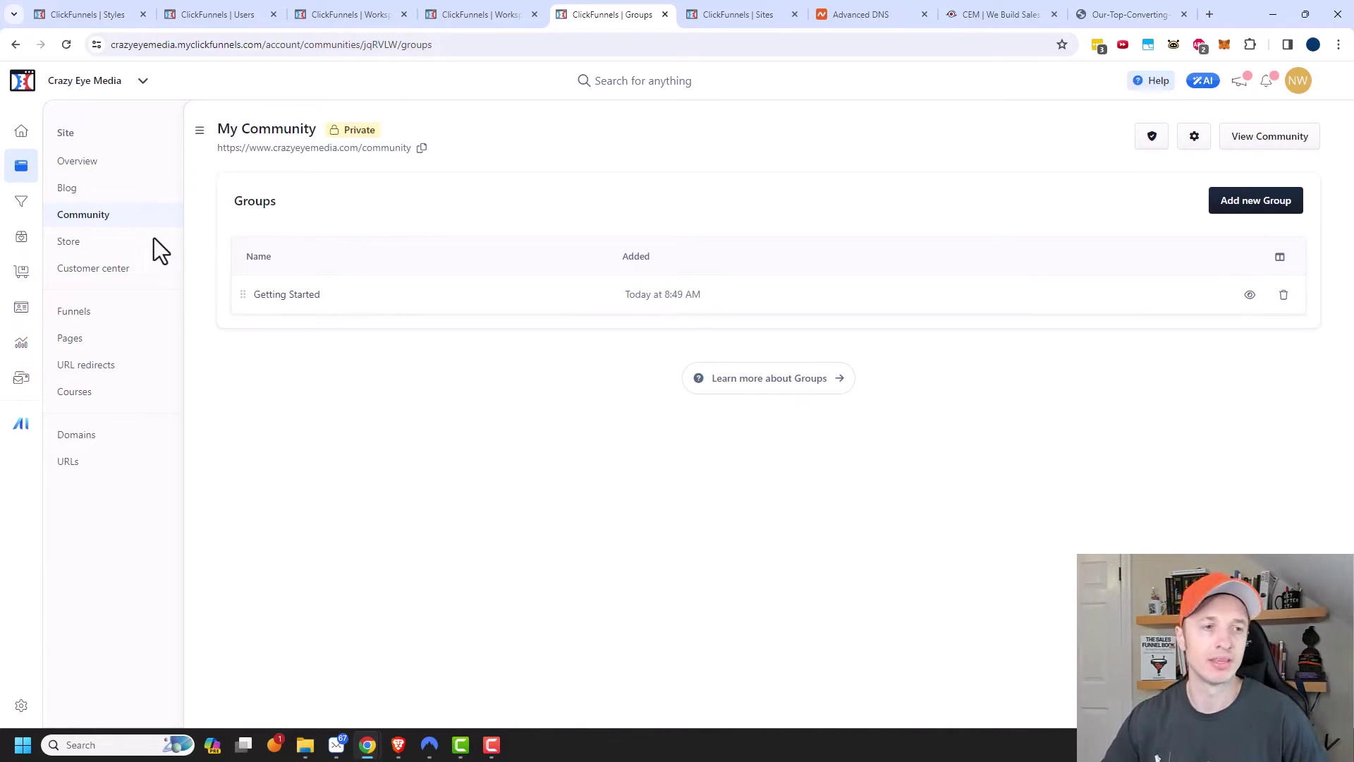
- Open the new store form holding the name Crazy Eye Media Store and path store
left_click(83, 246)
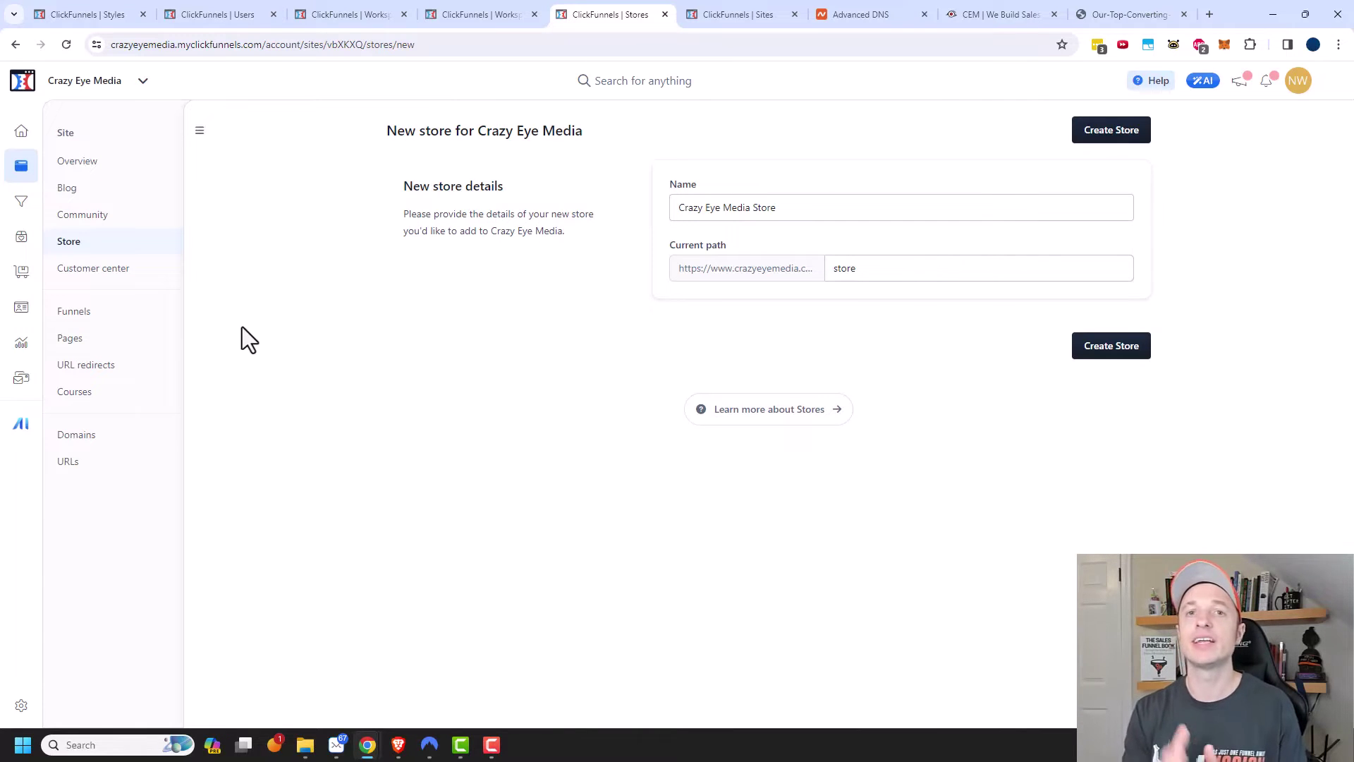
- Preview the Default Dashboard at crazyeyemedia.com/customers in a new tab, then return to Customer Center
left_click(120, 268)
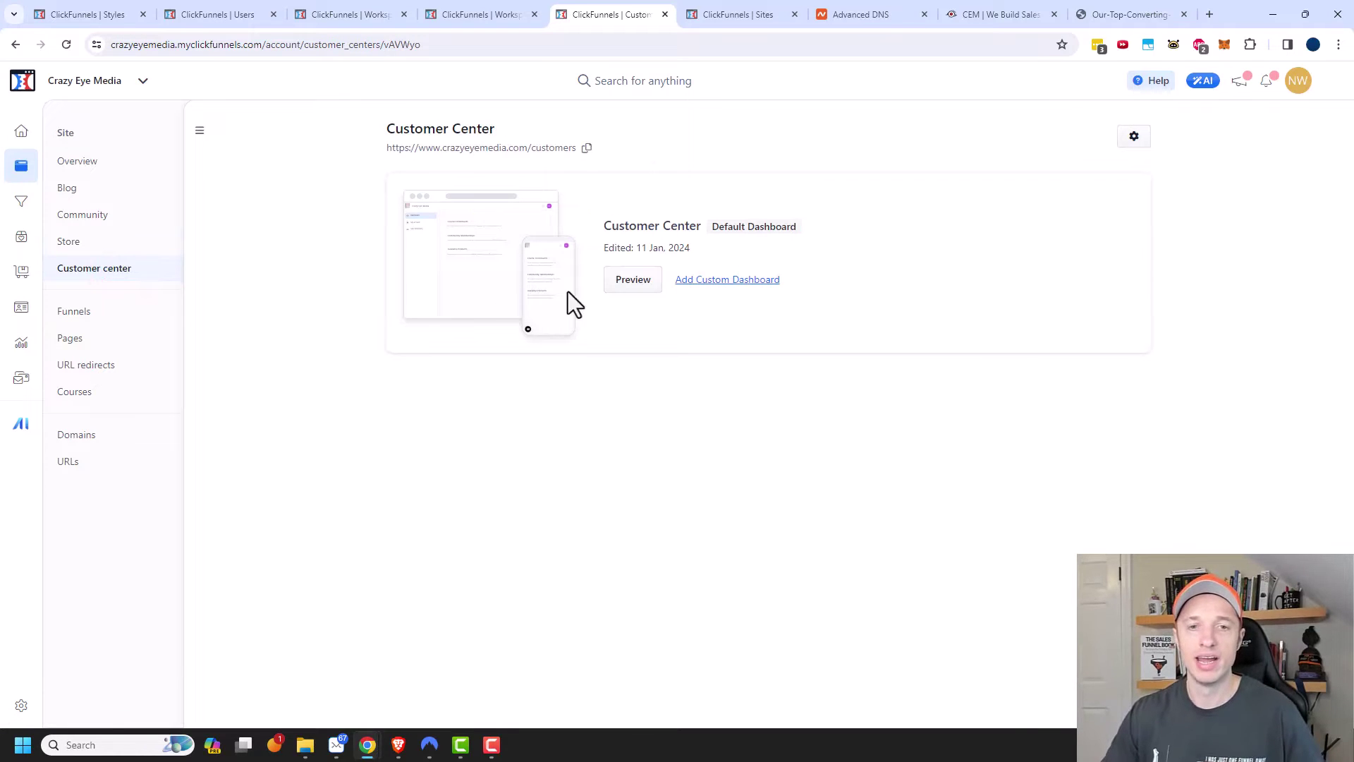
left_click(632, 284)
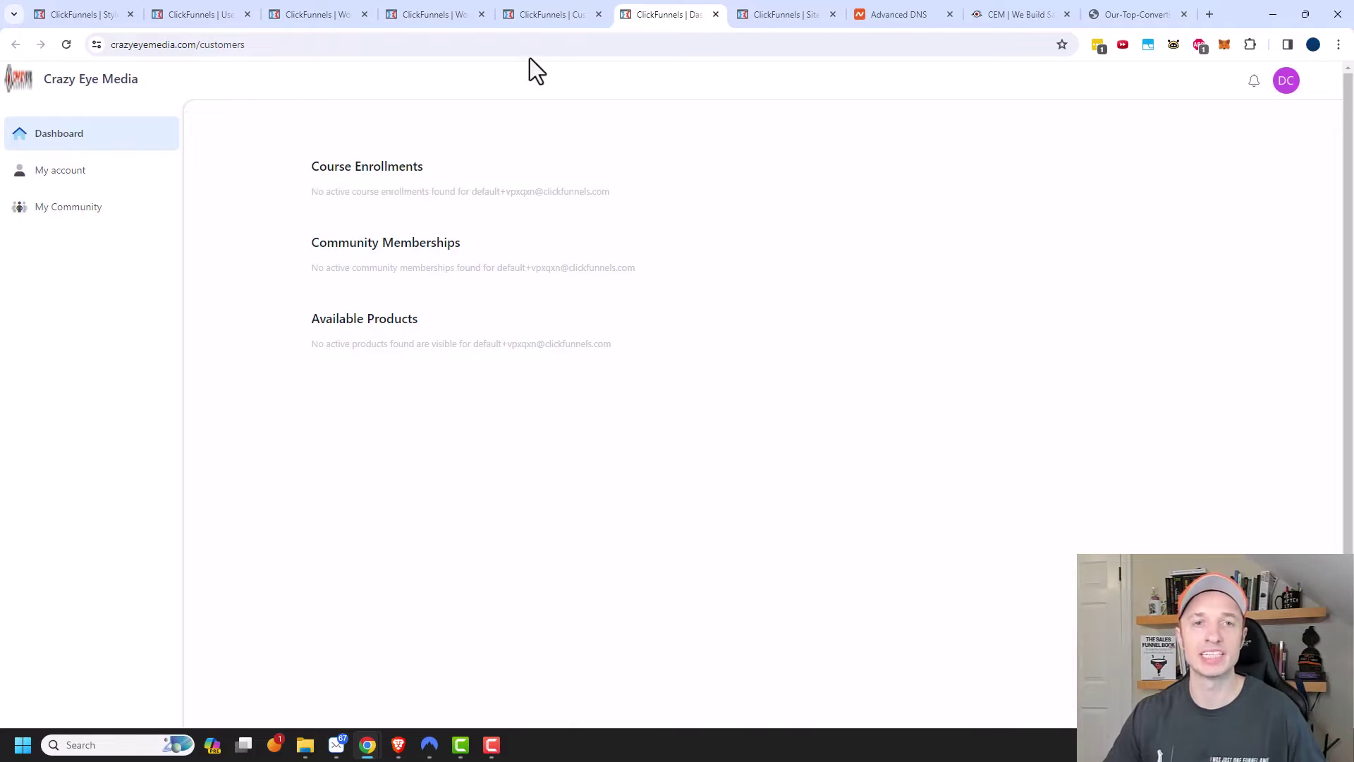
left_click(561, 19)
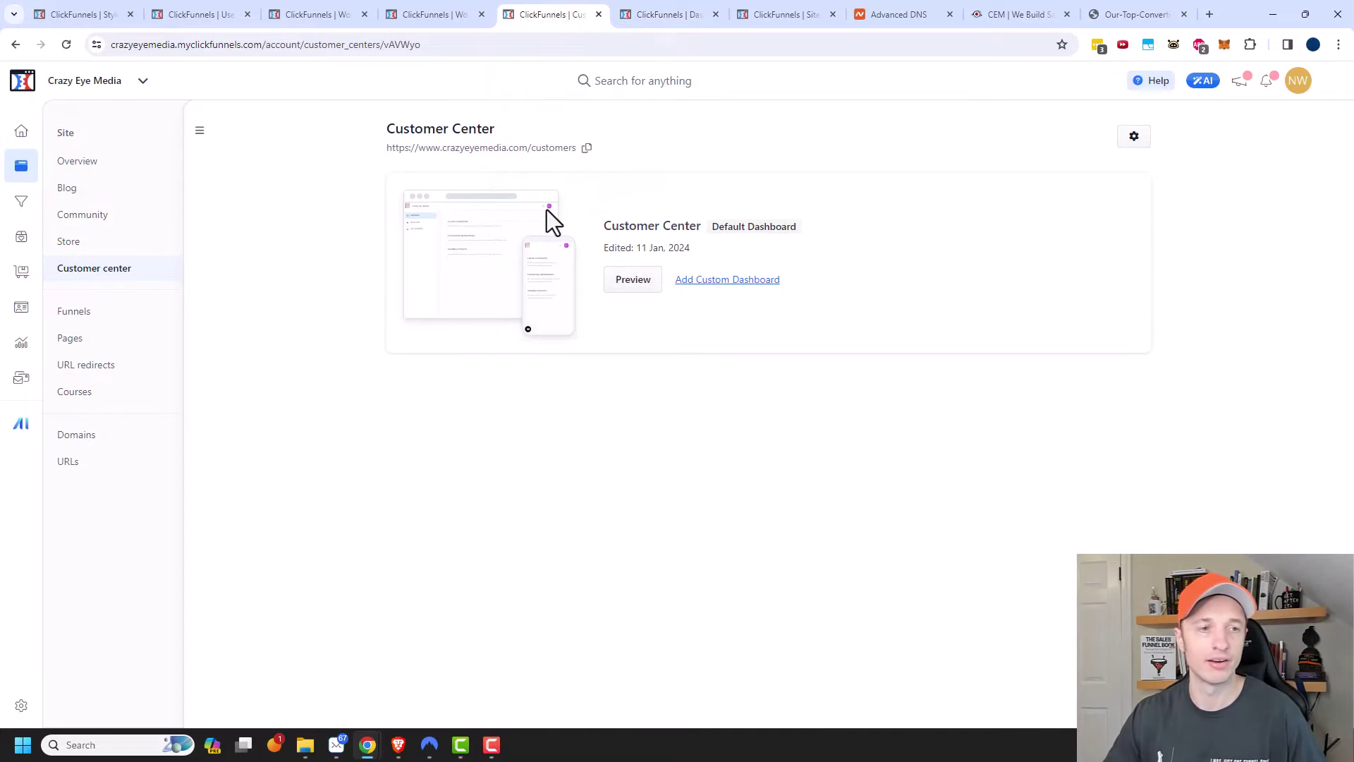
- Show the site's Funnels page, which has no funnels created yet
left_click(89, 315)
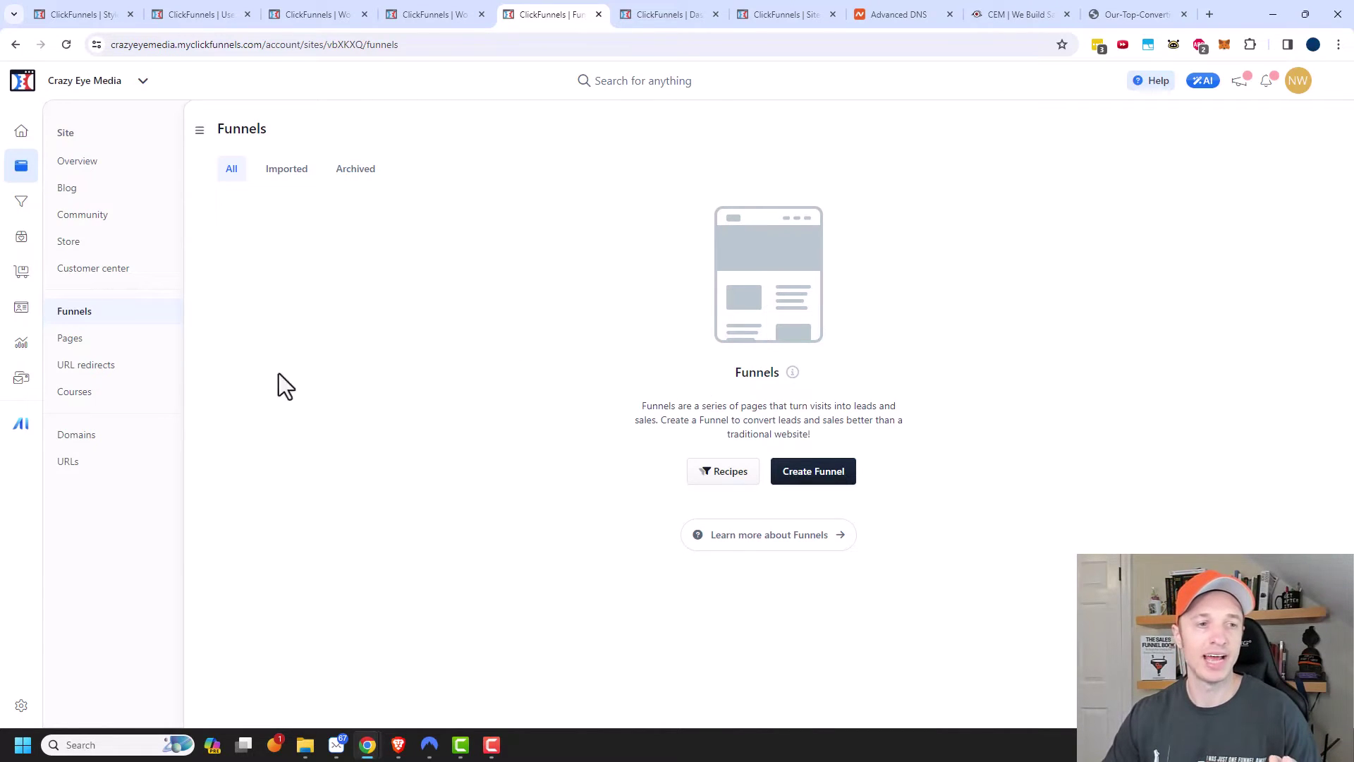
- Browse the site's Pages list, filtering to funnel pages and back to Hero Theme standalone pages
left_click(75, 341)
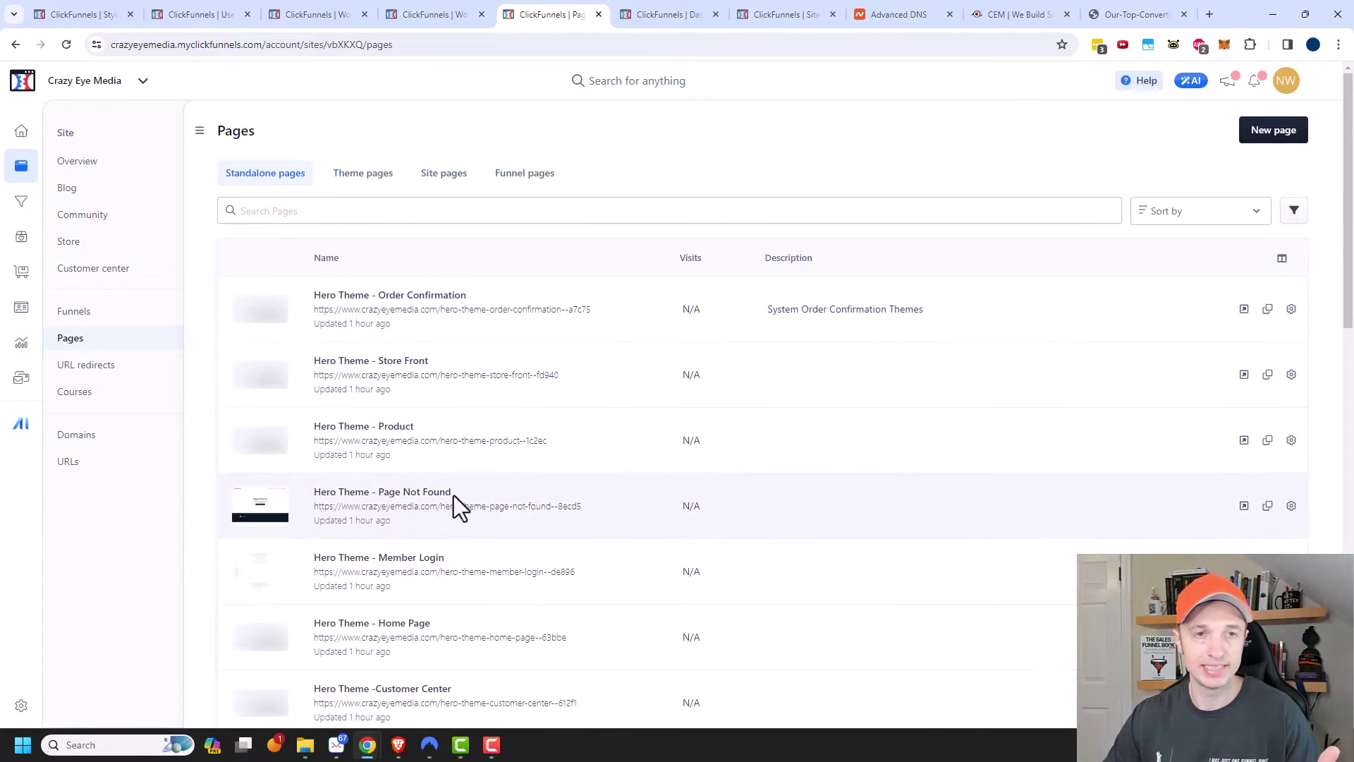
left_click(531, 175)
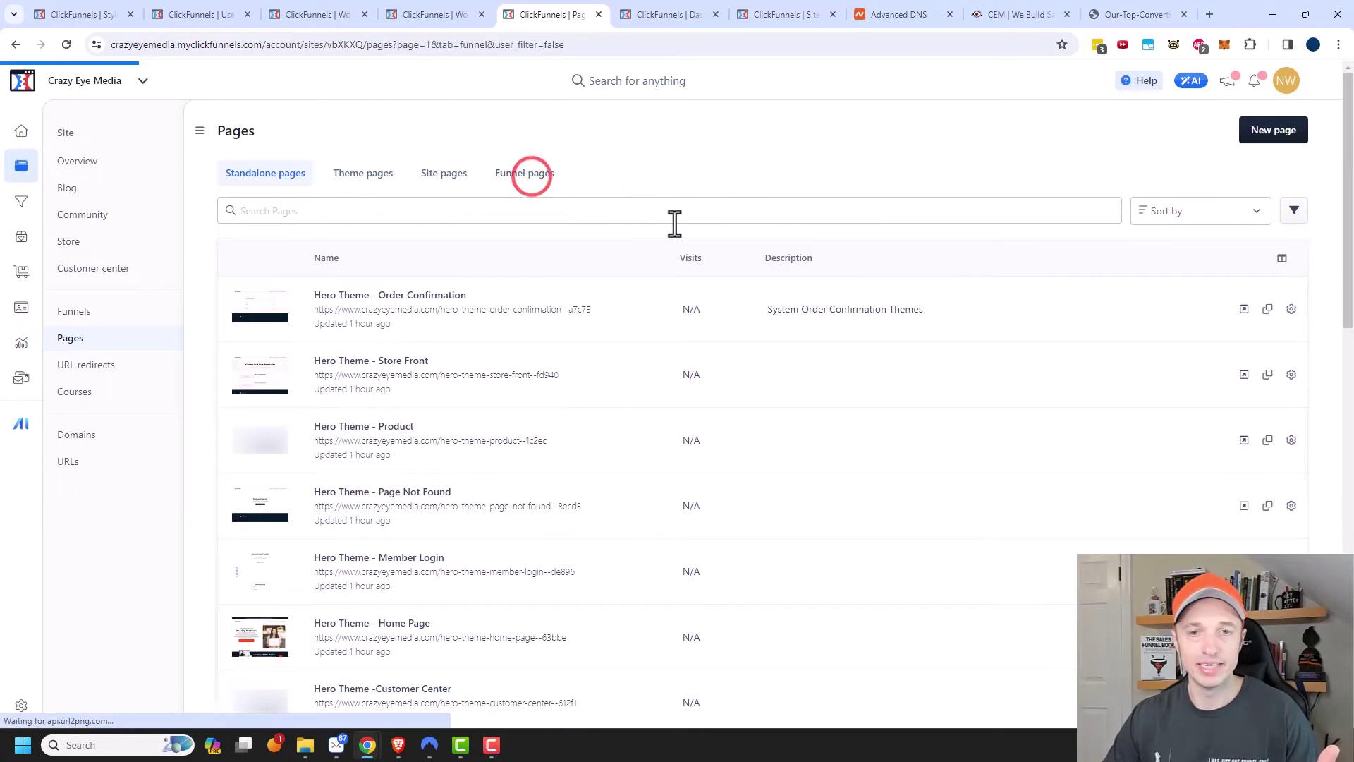
left_click(285, 174)
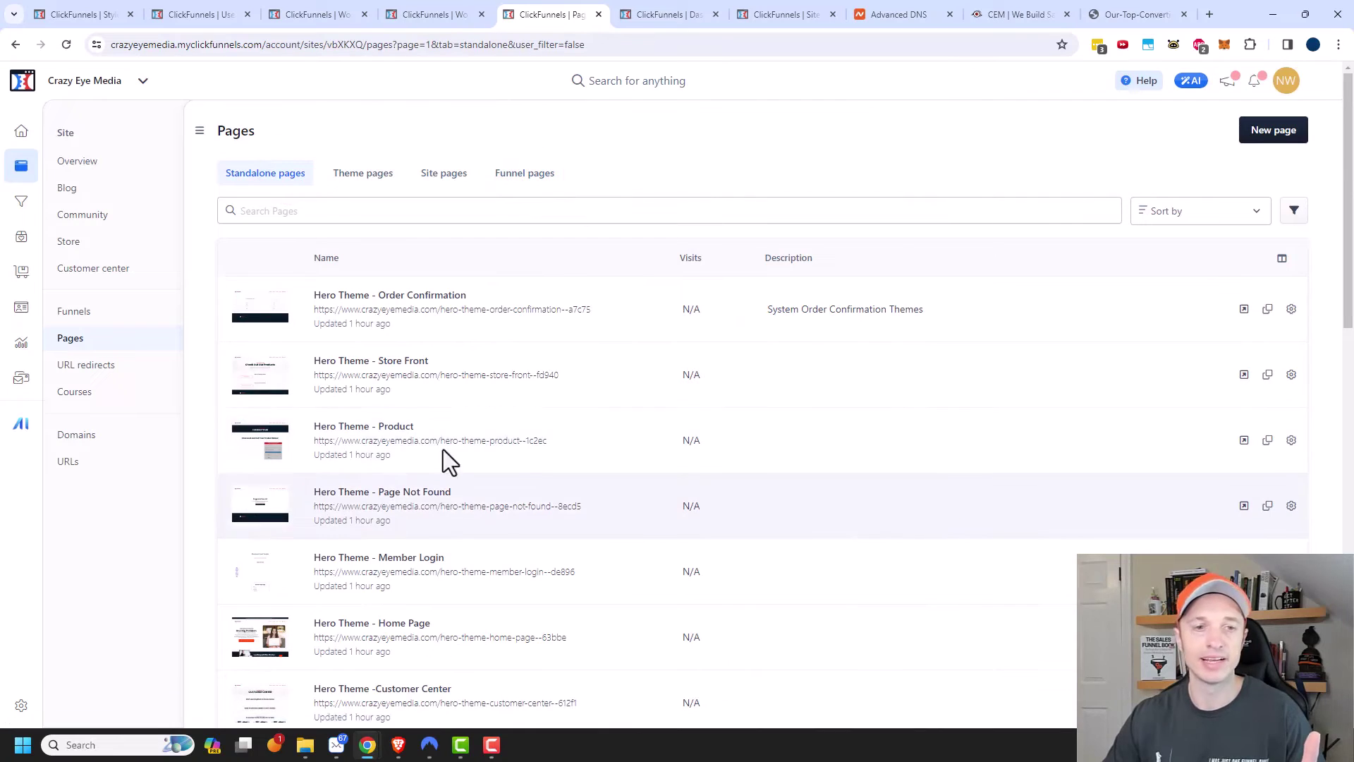
scroll(441, 437, "down", 1)
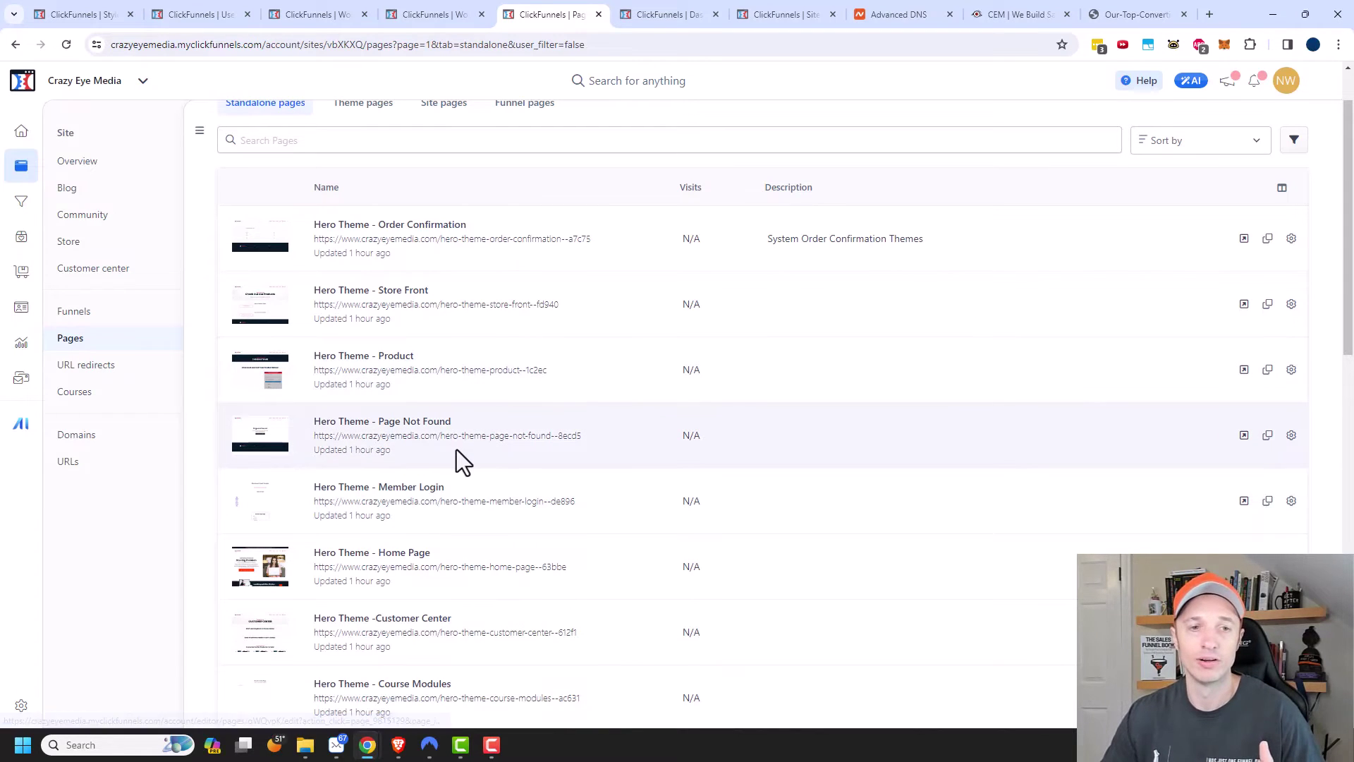
scroll(457, 450, "up", 1)
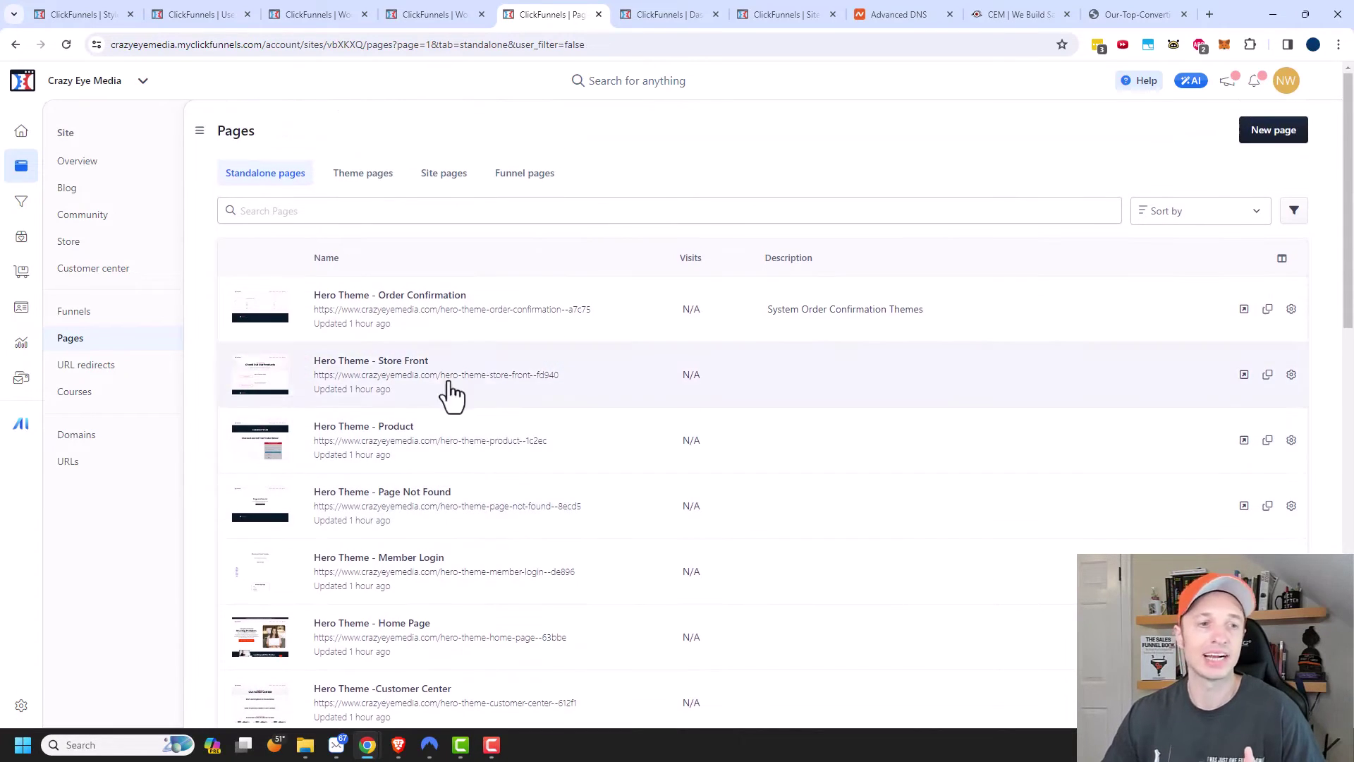
- Check the empty URL redirects page, then show the Courses section with no courses yet
left_click(94, 365)
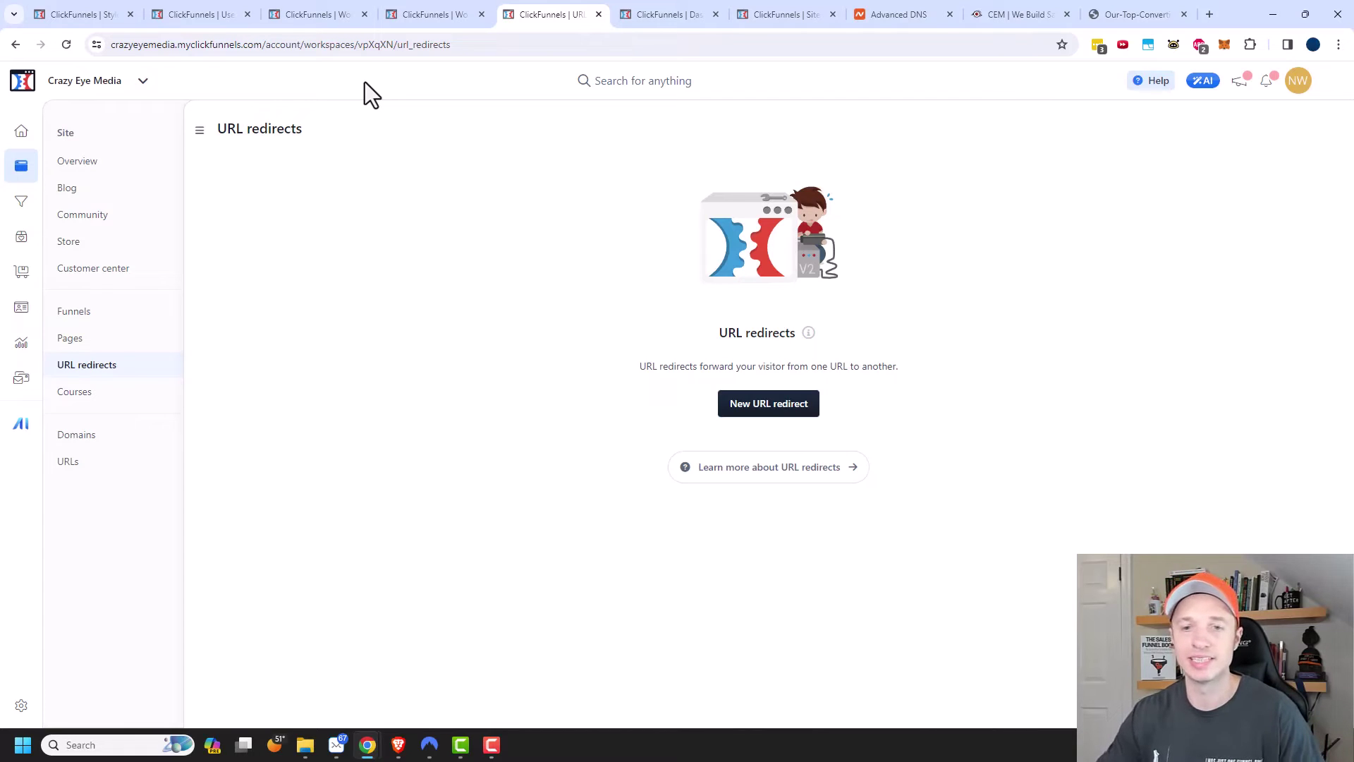
left_click(78, 392)
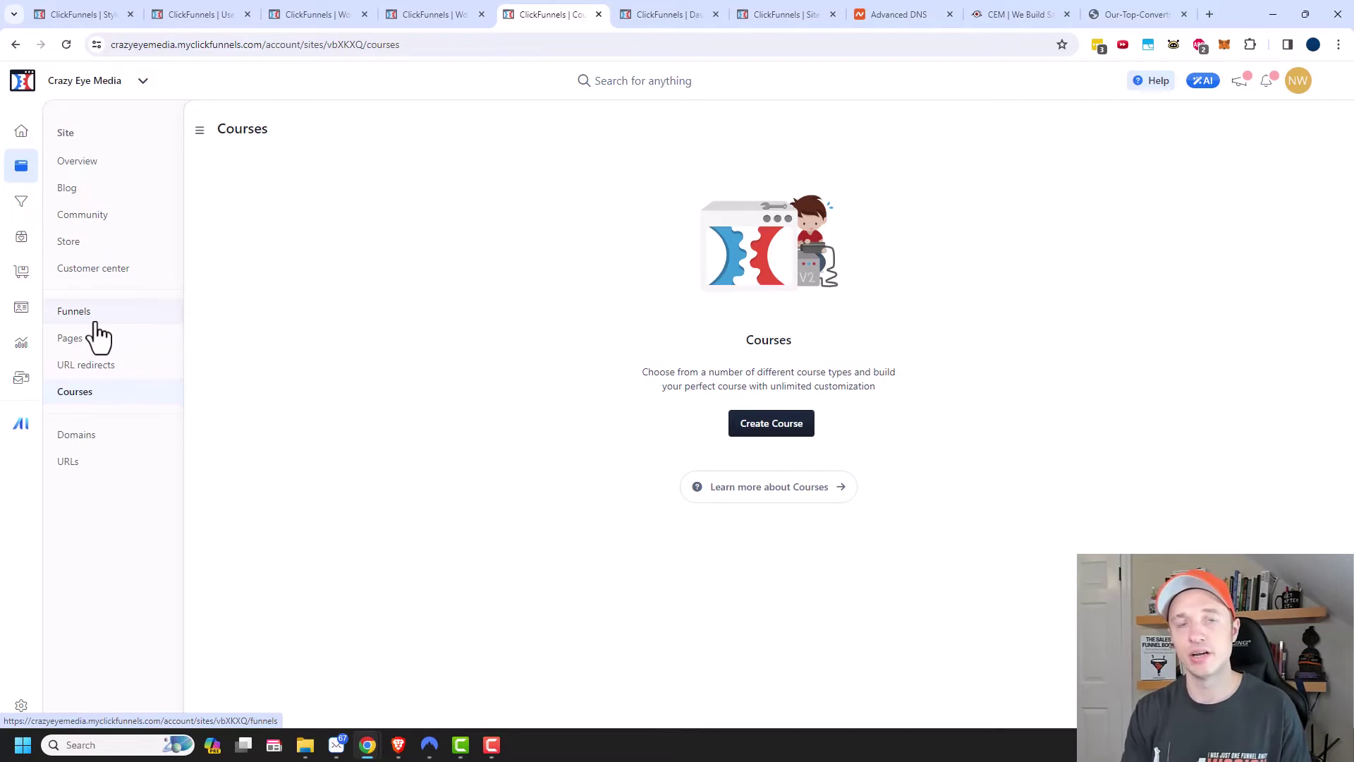
- Review the two connected domains, then scroll the URLs for Featured Products, a product and Hero Theme pages
left_click(110, 437)
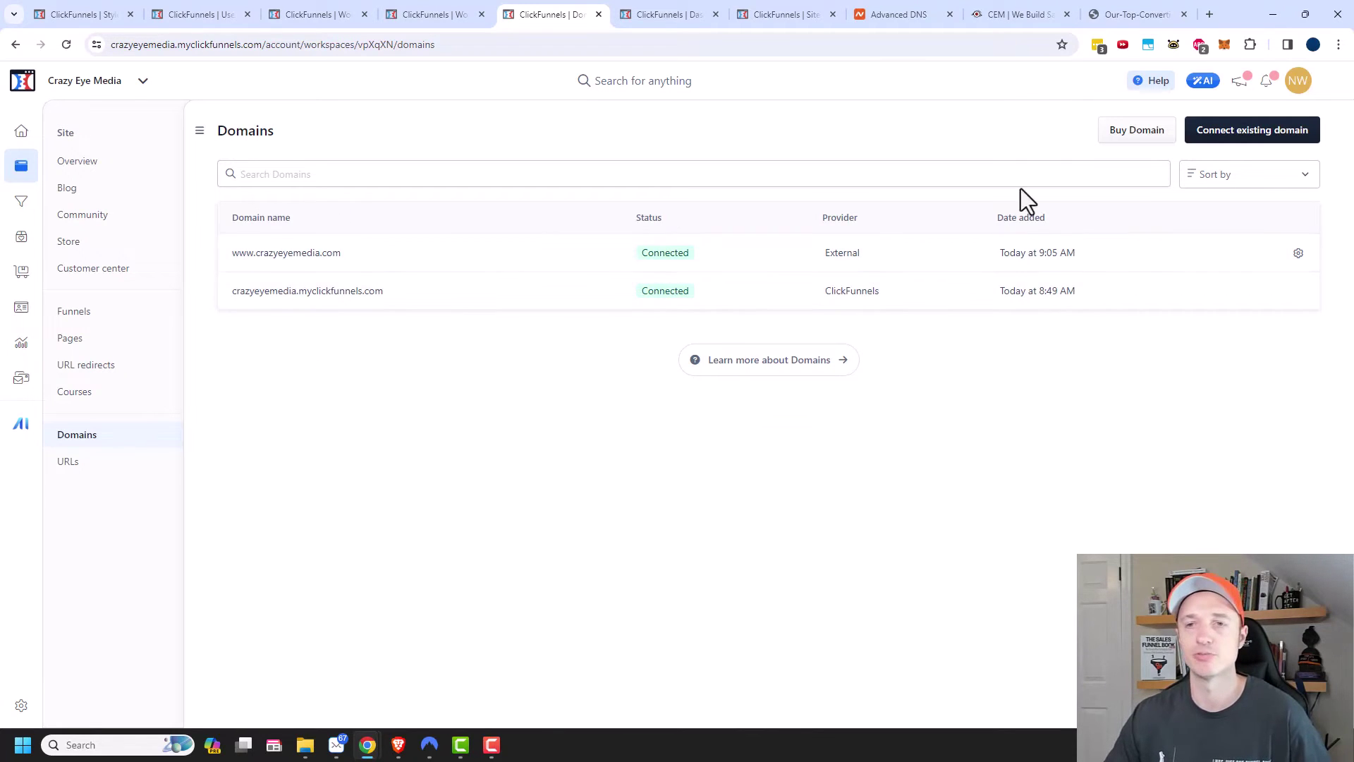
left_click(89, 462)
scroll(768, 359, "down", 8)
scroll(776, 395, "down", 3)
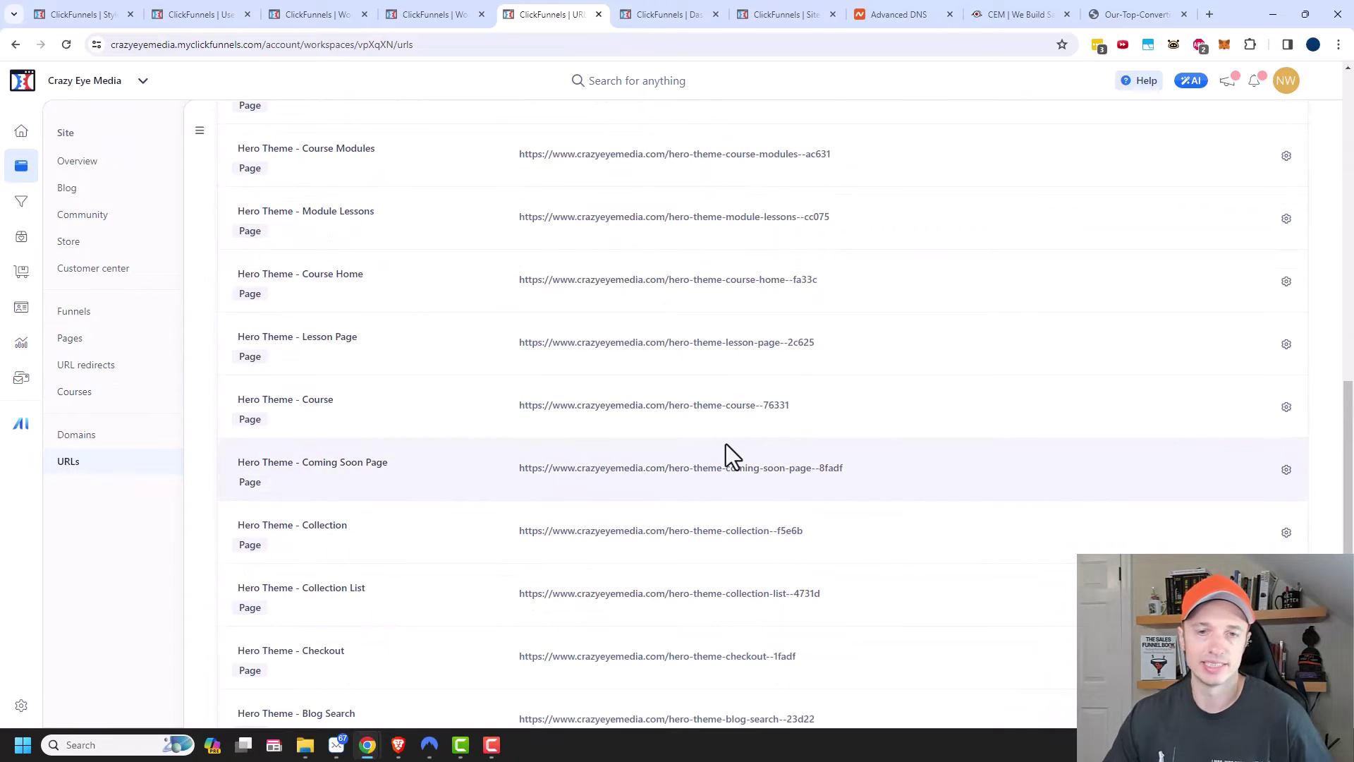
scroll(727, 451, "down", 3)
scroll(712, 495, "up", 9)
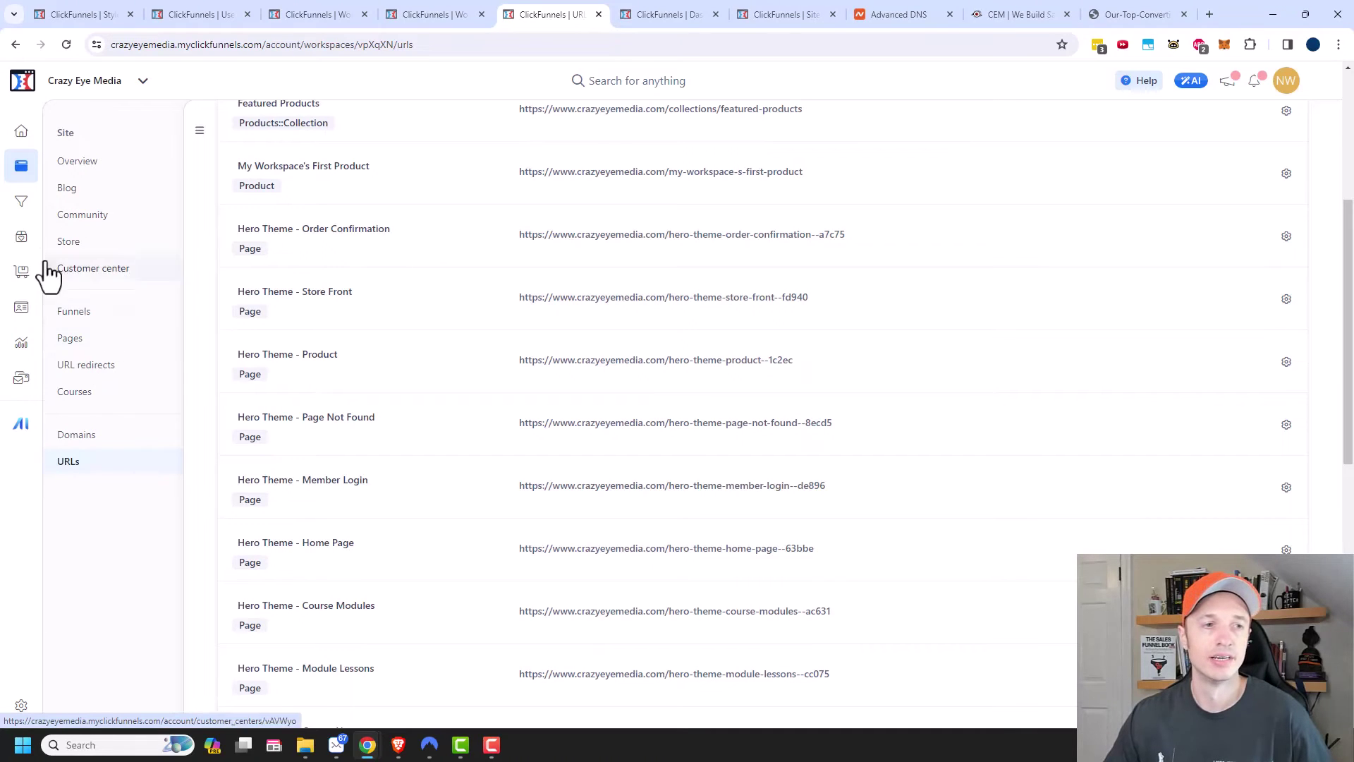
- Pass through Funnels to the Products list showing First Product, tagged featured, at $29.00
left_click(21, 201)
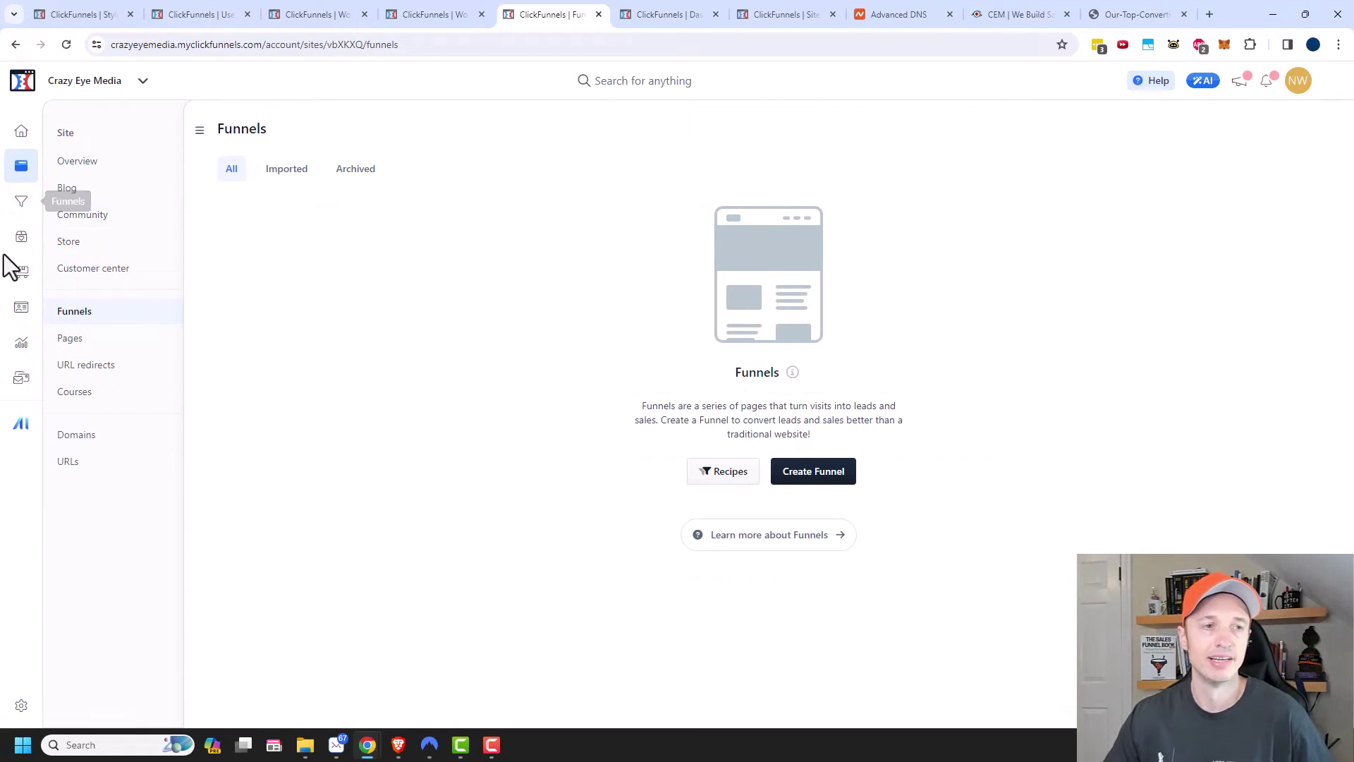
left_click(21, 236)
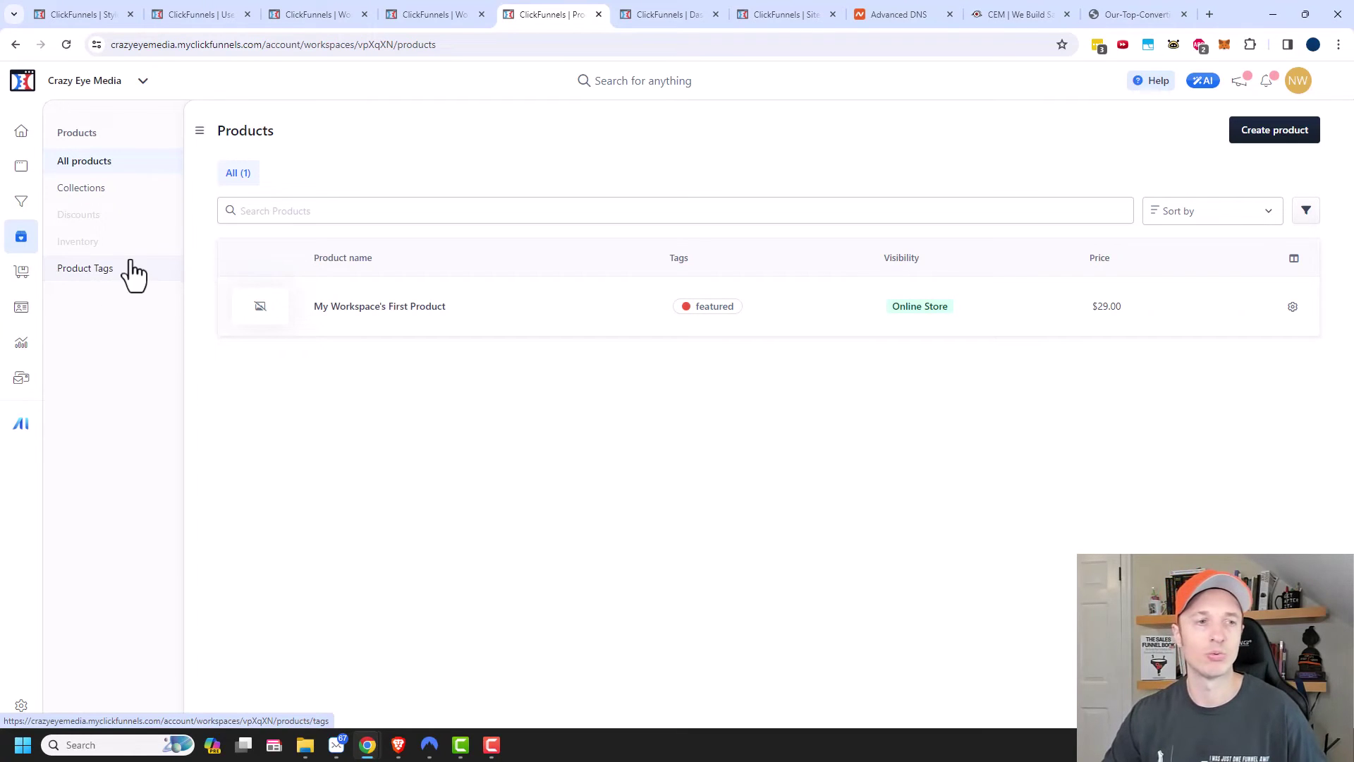
- Show the Orders page with $0.00 total value and zero orders over the last 4 weeks
left_click(21, 275)
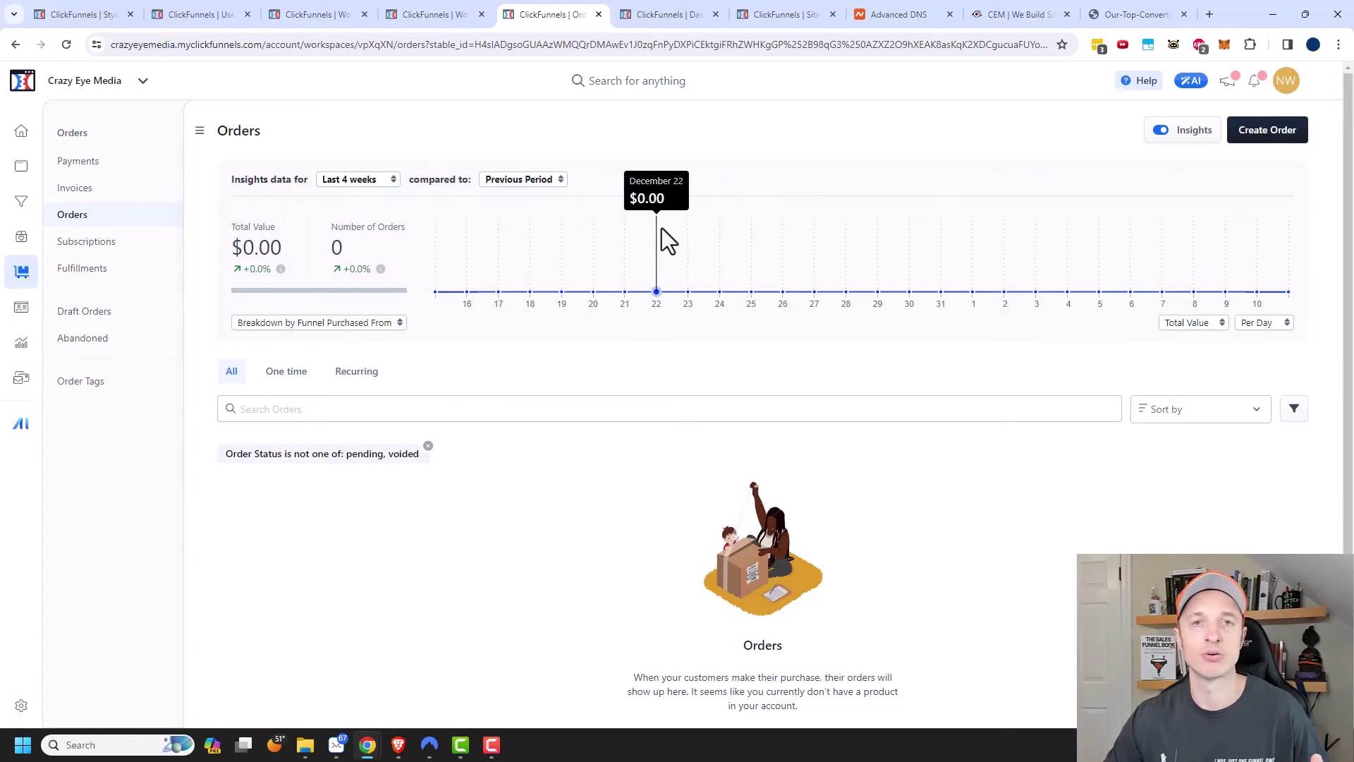
- Go to the empty Contacts page, which offers adding contacts or a CSV import
left_click(24, 310)
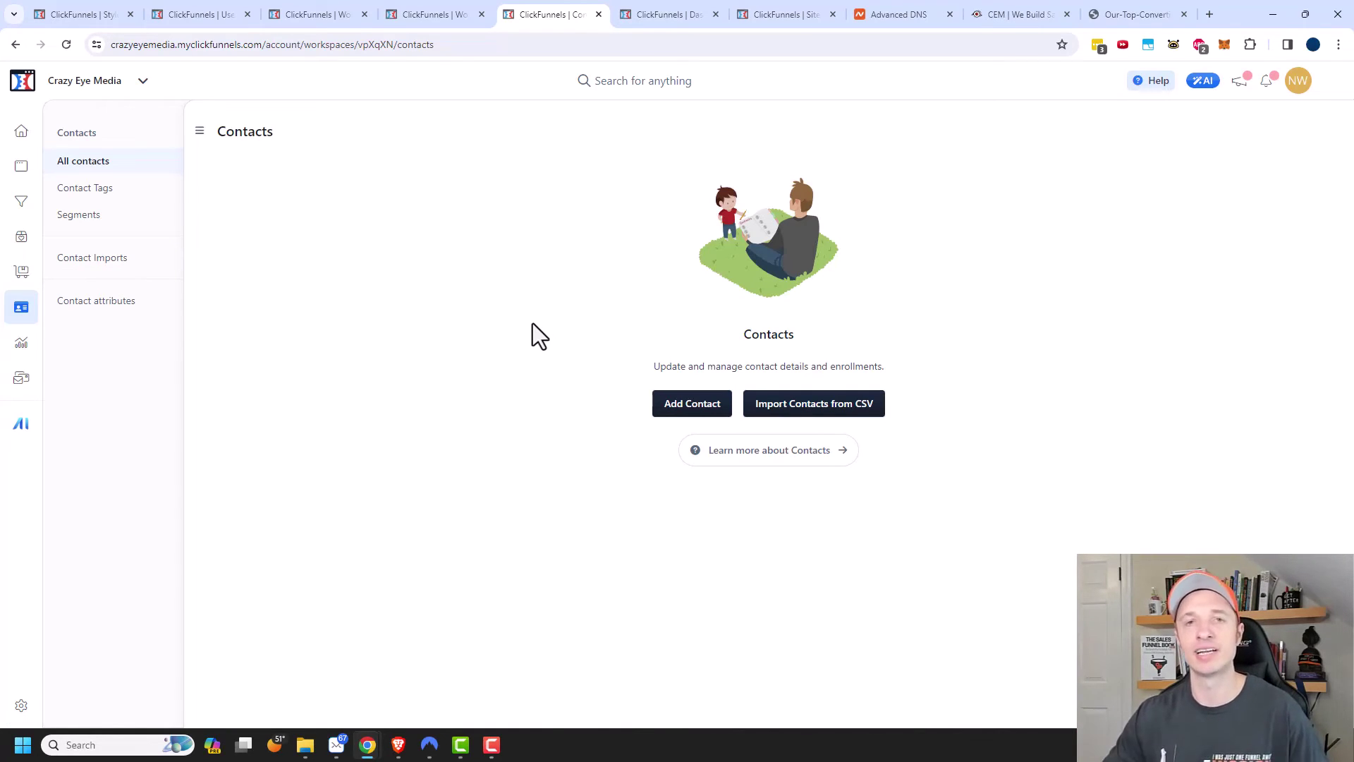
- Open Analytics, glance at Reporting, then settle on the empty Analytics Overview
left_click(20, 342)
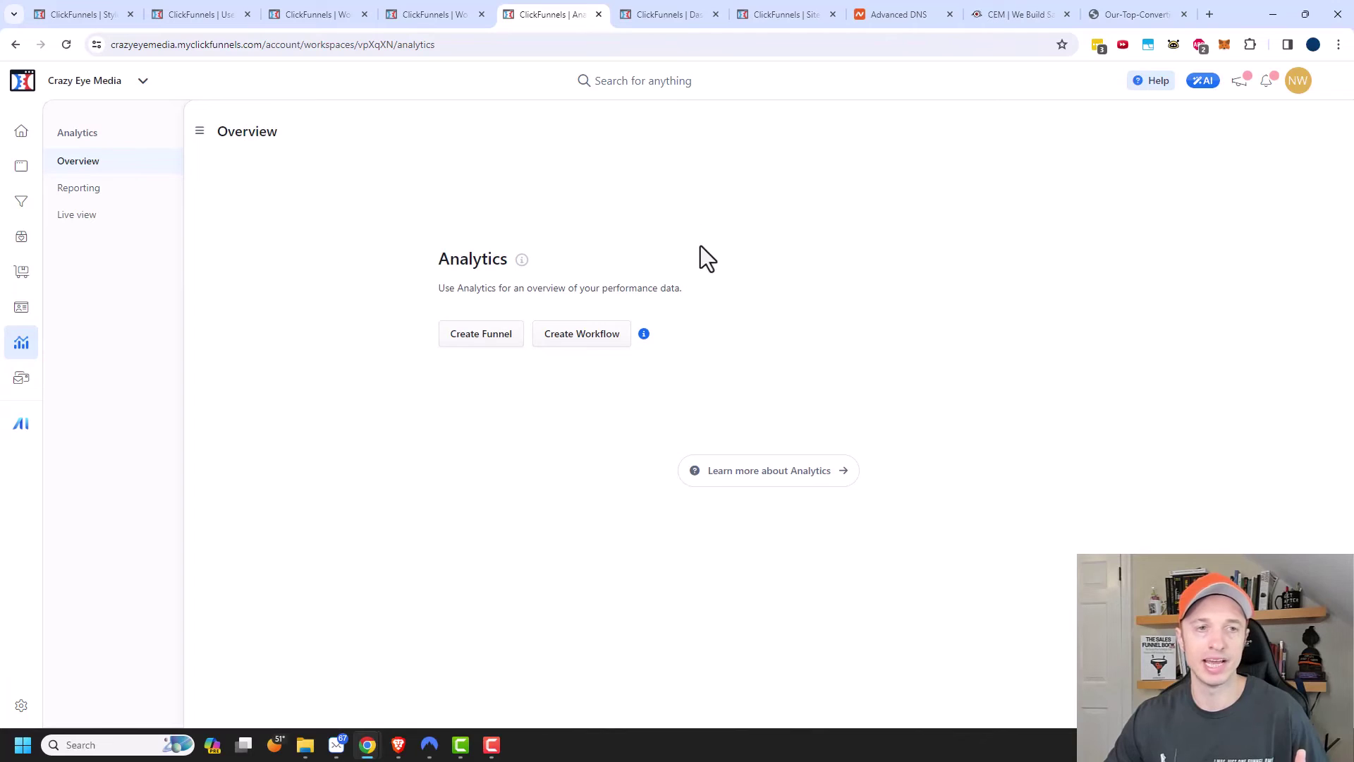
left_click(74, 187)
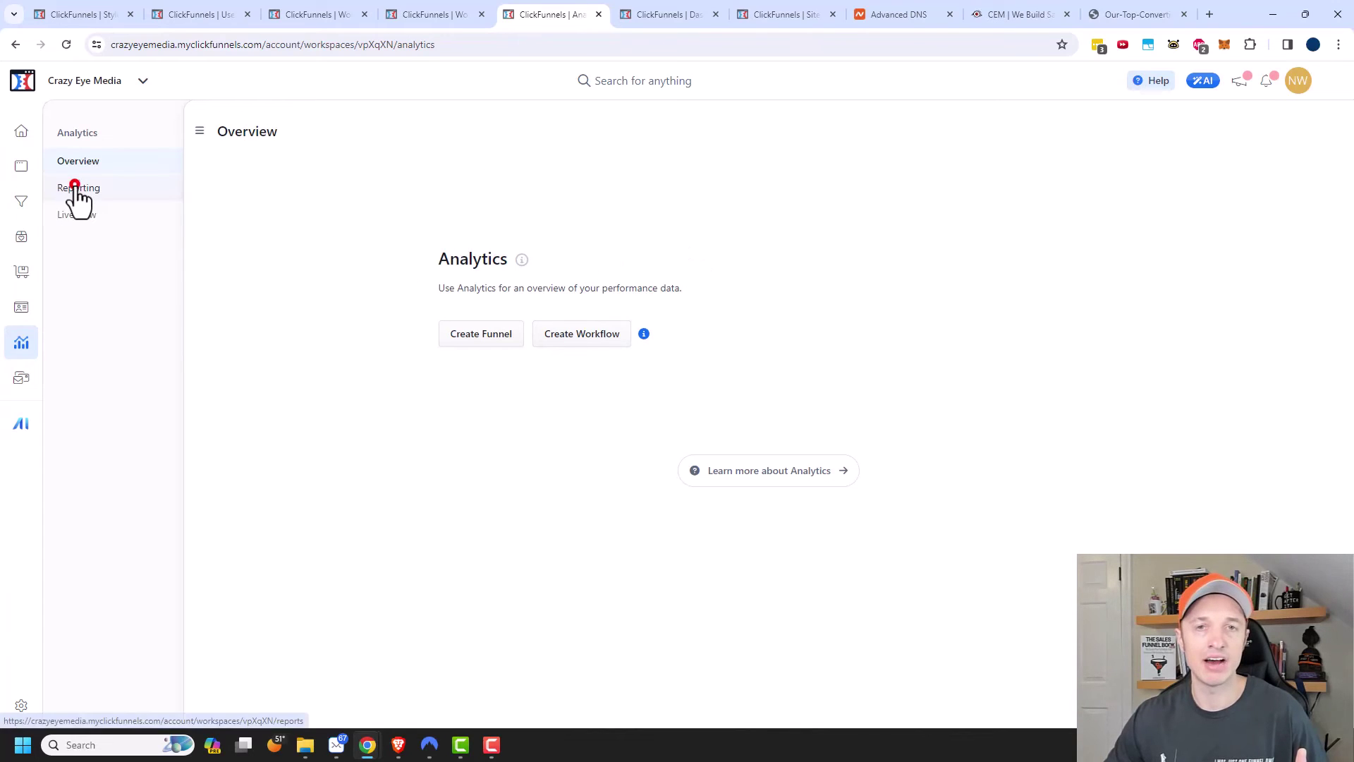
left_click(89, 173)
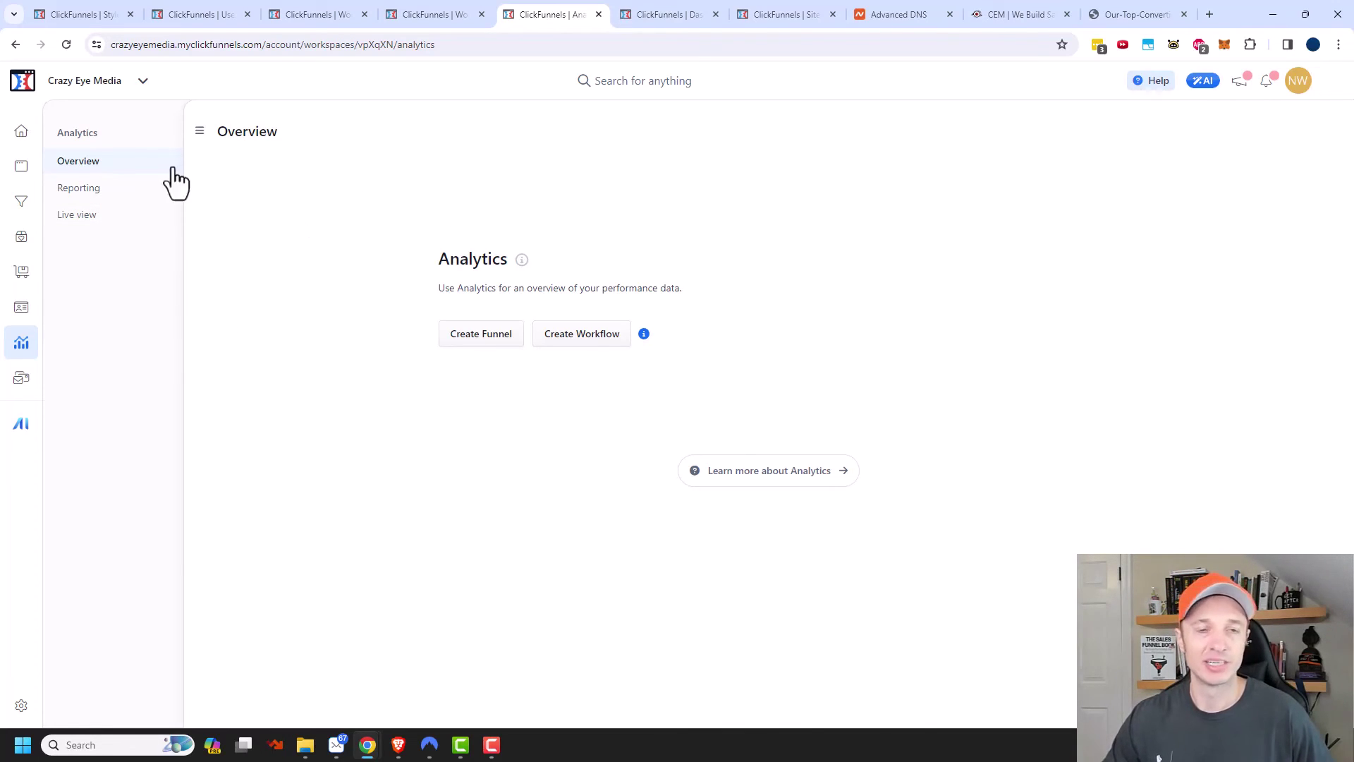
- Go to Marketing's empty Workflows page, which offers adding a new workflow
left_click(22, 379)
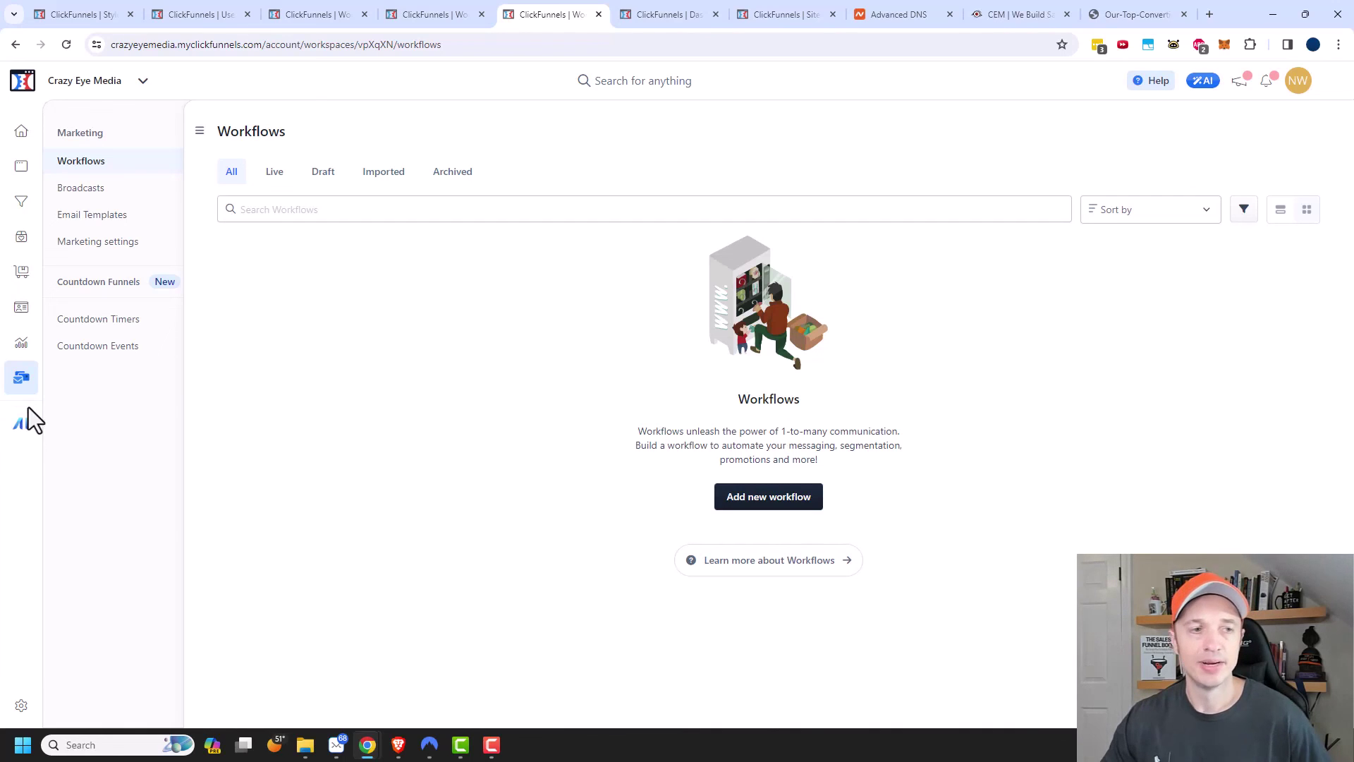
- Go back to the workspace Dashboard welcome page with its build options
left_click(20, 131)
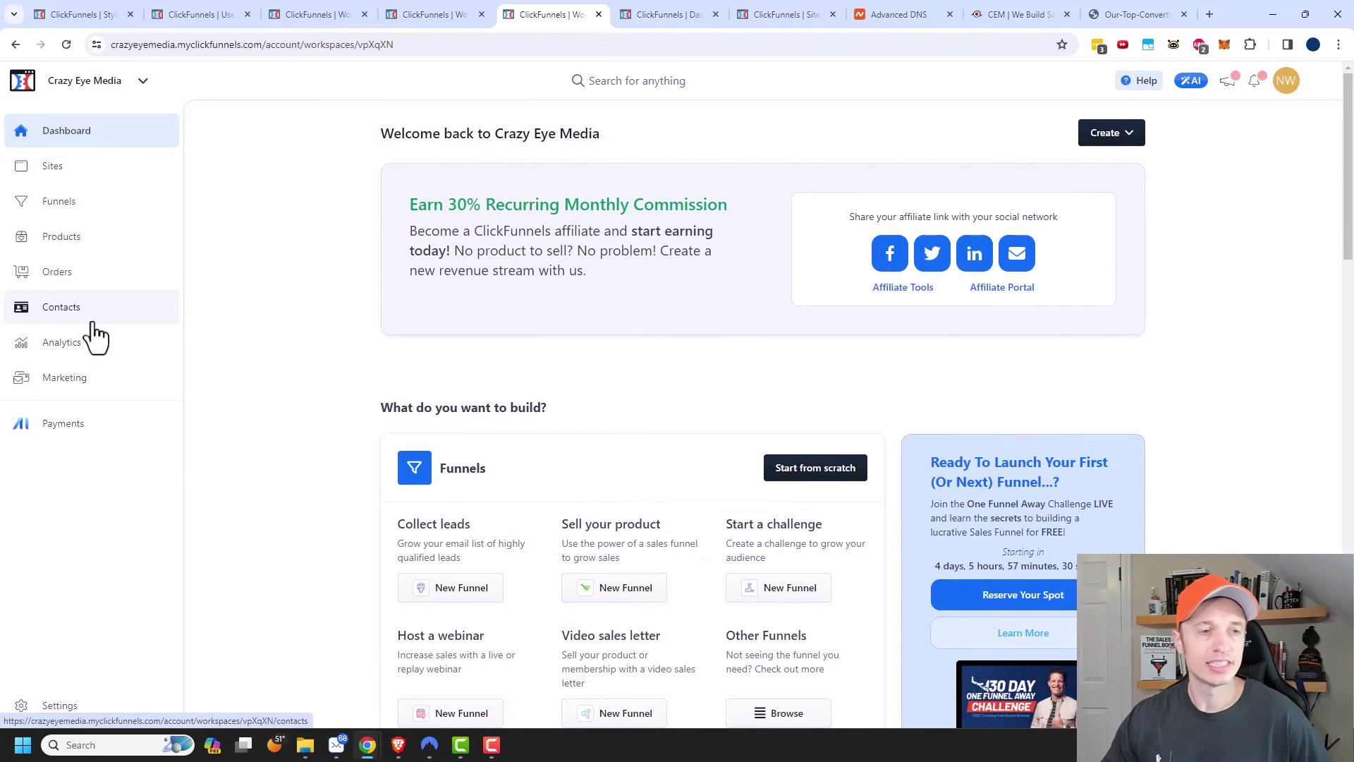